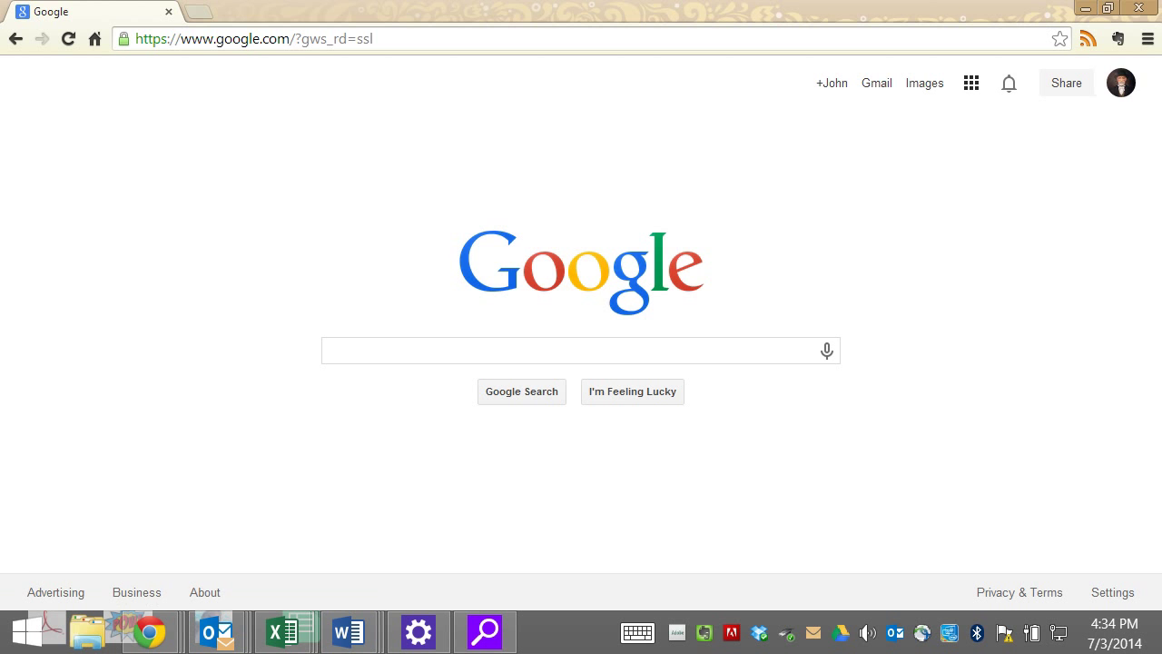
# - Go from Google Search to Google Drive using the Google apps grid
pyautogui.click(971, 82)
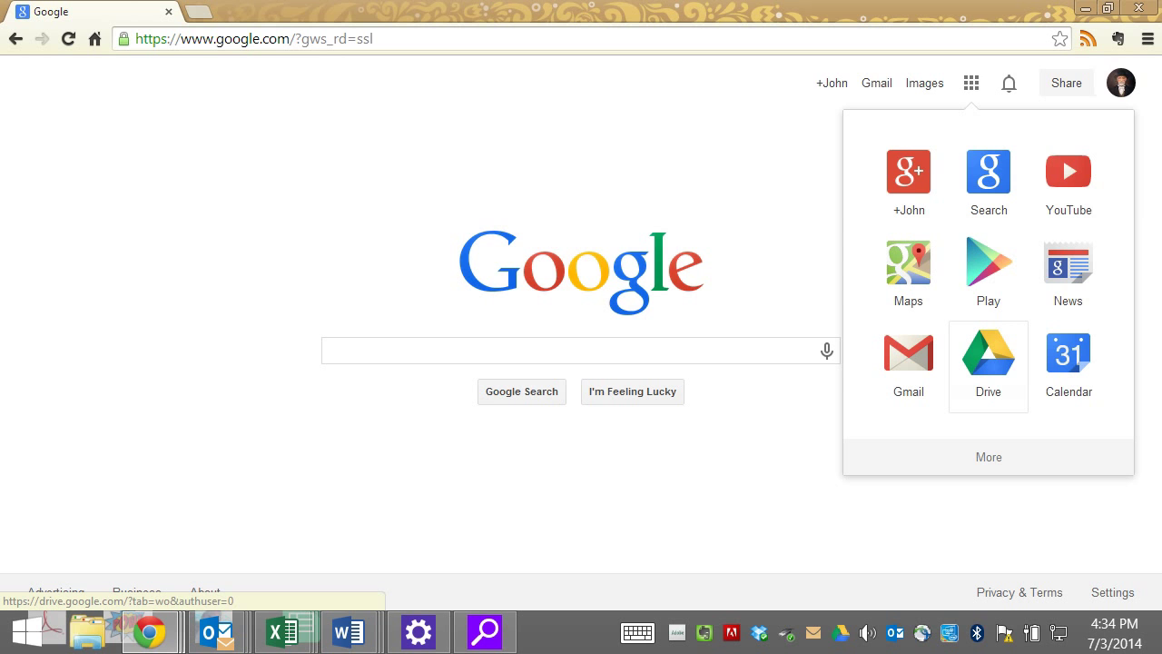
pyautogui.click(987, 359)
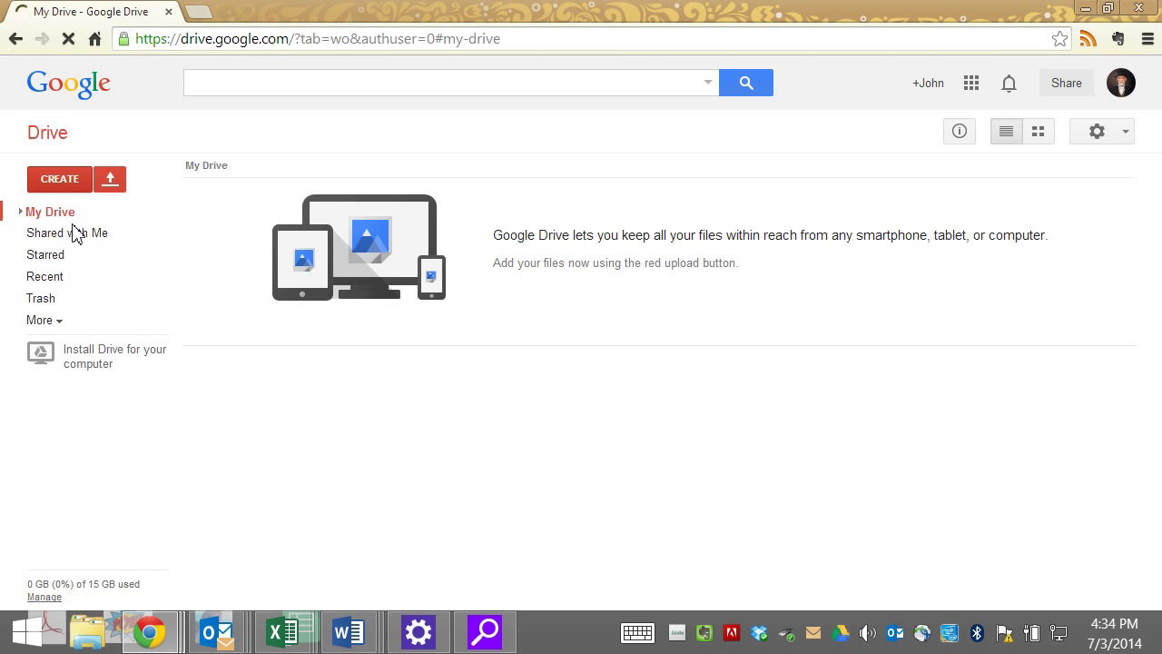
# - Create a new blank Google Docs document from Drive's create menu
pyautogui.press('c')
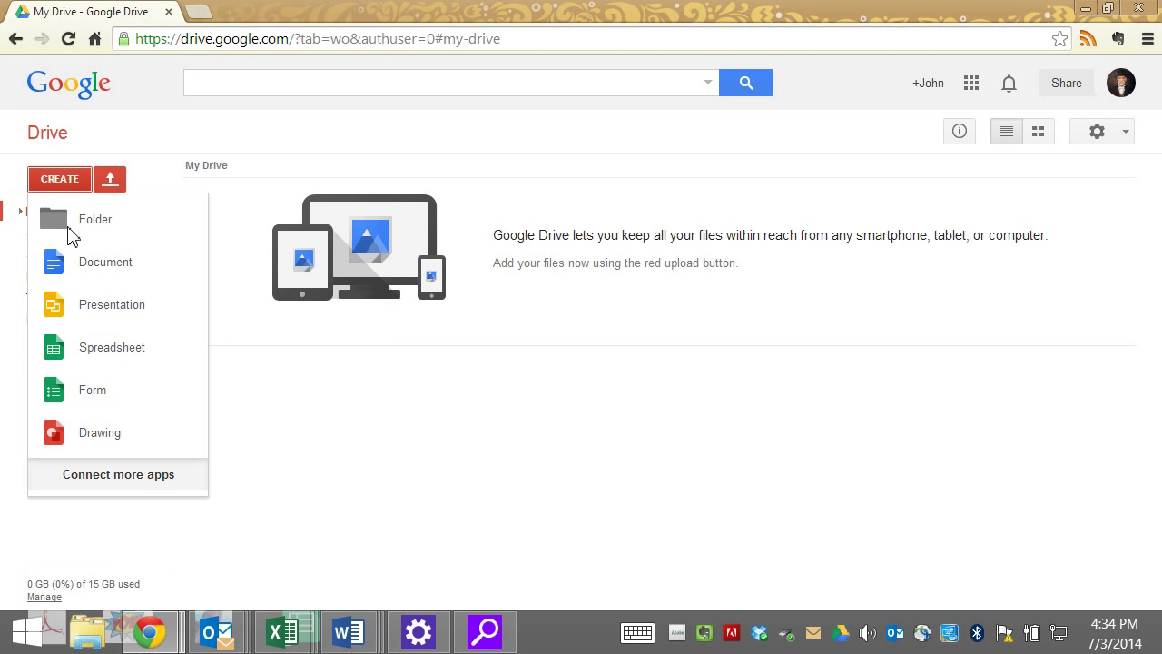
pyautogui.click(95, 261)
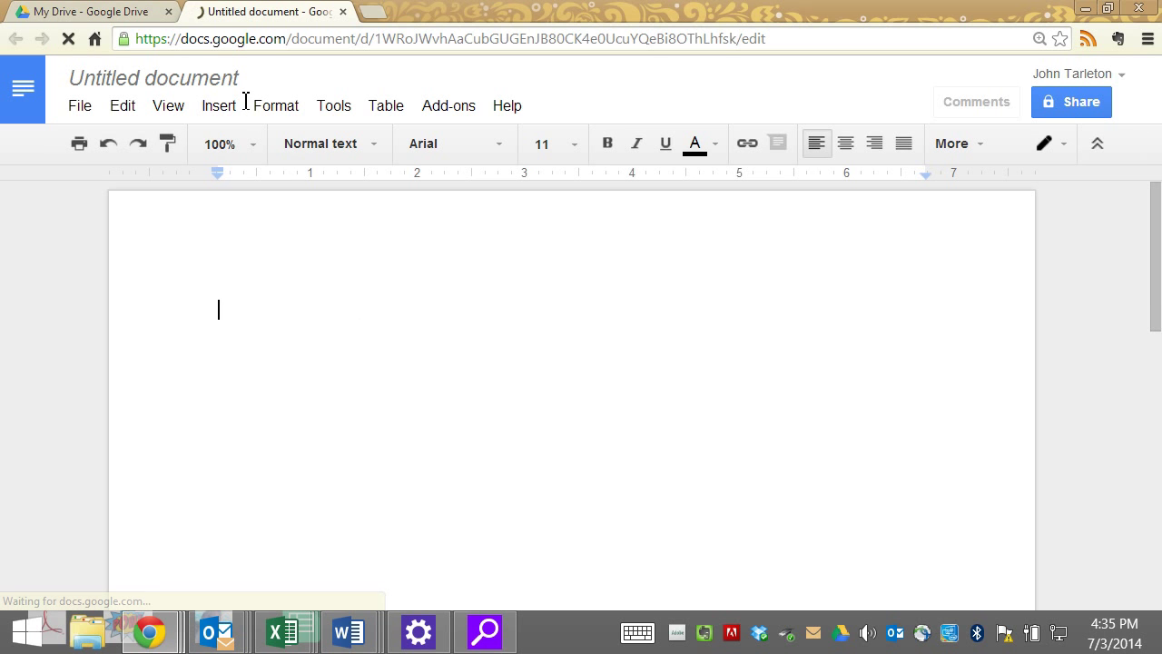
# - Replace the 'Untitled document' name with 'EDTC 538 Weekly Reflections'
pyautogui.click(201, 99)
pyautogui.press('End')
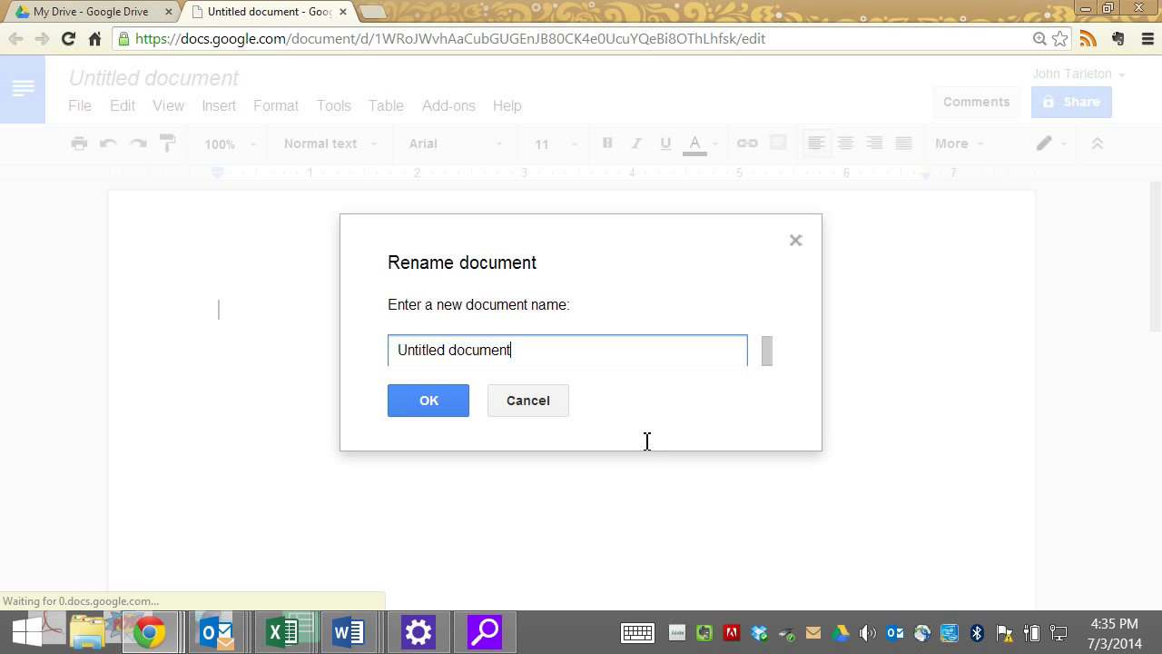
pyautogui.hotkey('shift', 'Left')
pyautogui.hotkey('shift', 'Left')
pyautogui.hotkey('shift', 'Left')
pyautogui.hotkey('shift', 'Left')
pyautogui.hotkey('shift', 'Left')
pyautogui.hotkey('shift', 'Left')
pyautogui.hotkey('shift', 'Left')
pyautogui.hotkey('shift', 'Left')
pyautogui.hotkey('shift', 'Left')
pyautogui.hotkey('shift', 'Left')
pyautogui.hotkey('shift', 'Left')
pyautogui.hotkey('shift', 'Left')
pyautogui.hotkey('shift', 'Left')
pyautogui.hotkey('shift', 'Left')
pyautogui.hotkey('shift', 'Left')
pyautogui.hotkey('shift', 'Left')
pyautogui.hotkey('shift', 'Left')
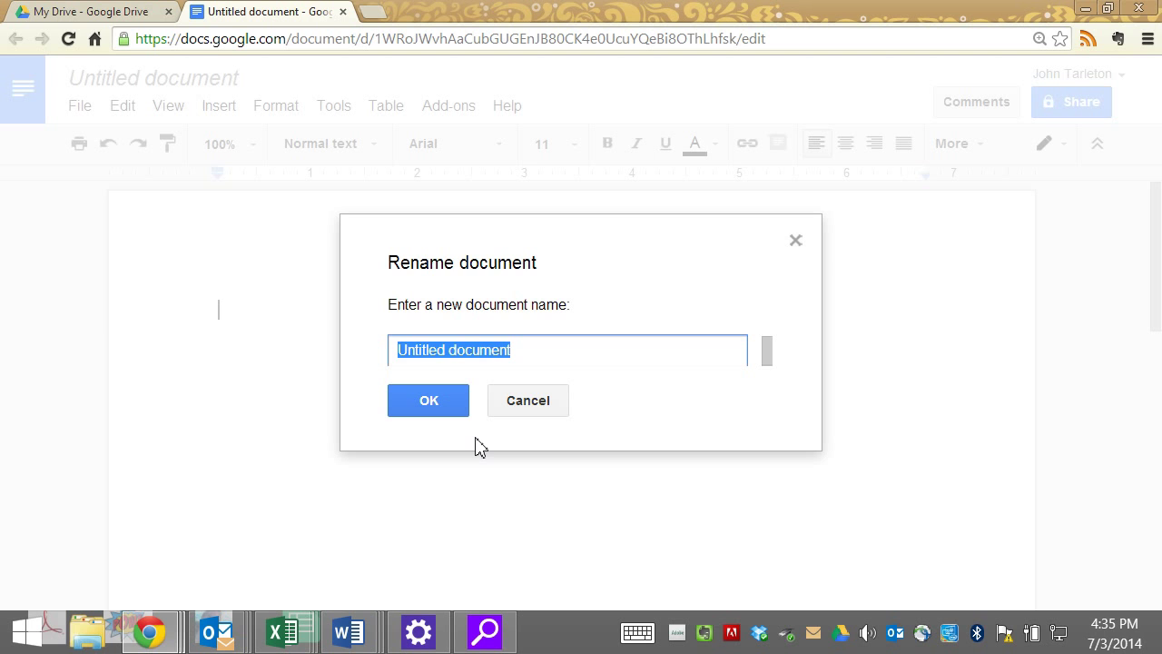
pyautogui.write('EDTC 538 Weekly')
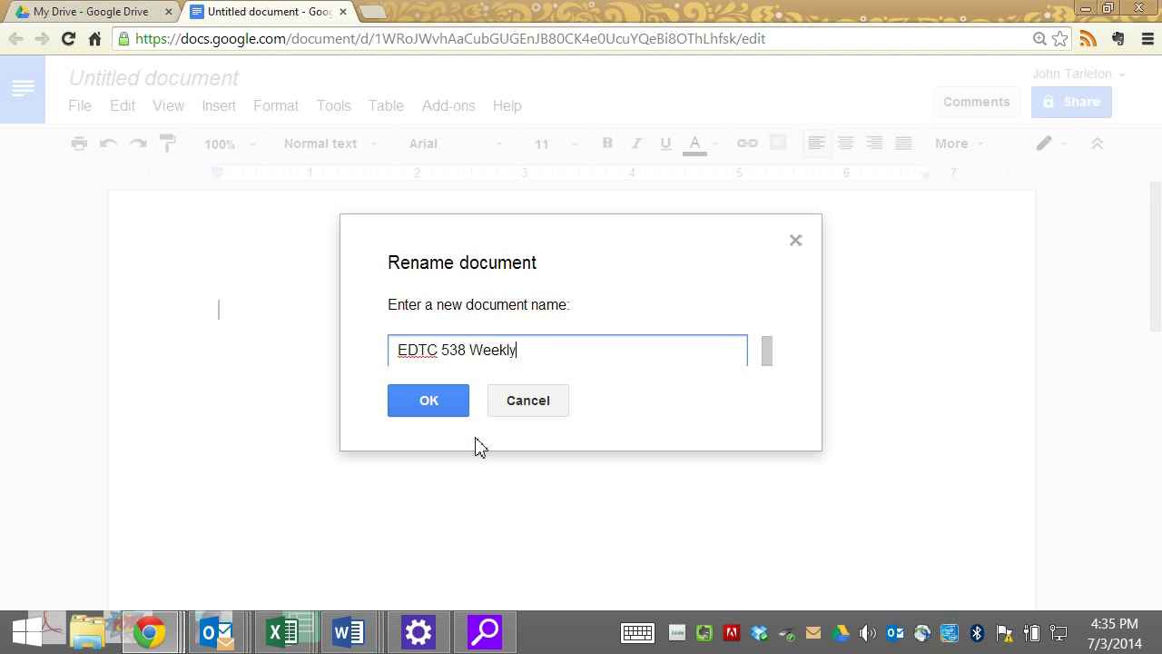
pyautogui.write(' Reflections')
pyautogui.press('Return')
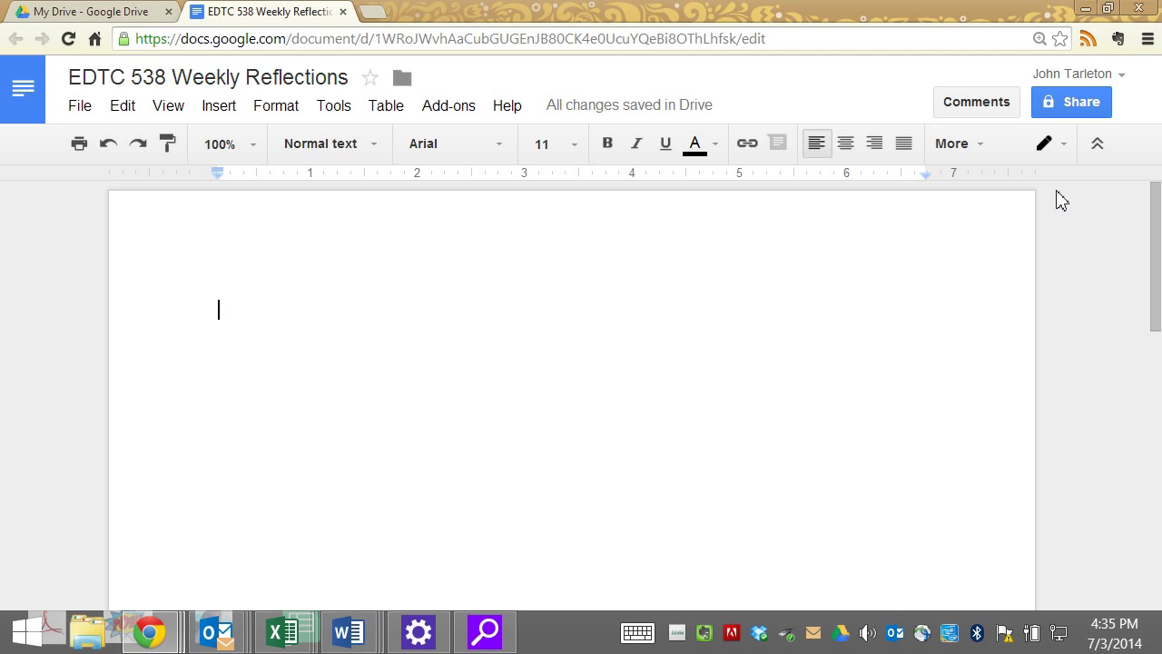
# - Type the centred title 'EDTC 538 Weekly Reflections' with the author's name on the line below
pyautogui.hotkey('ctrl', 'e')
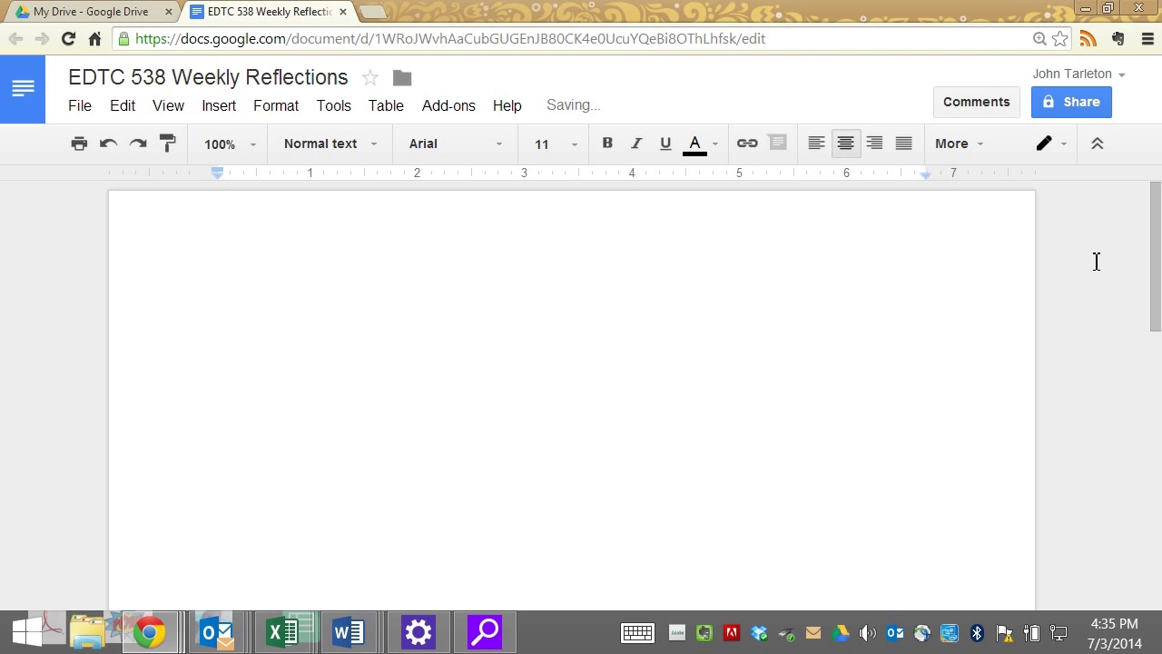
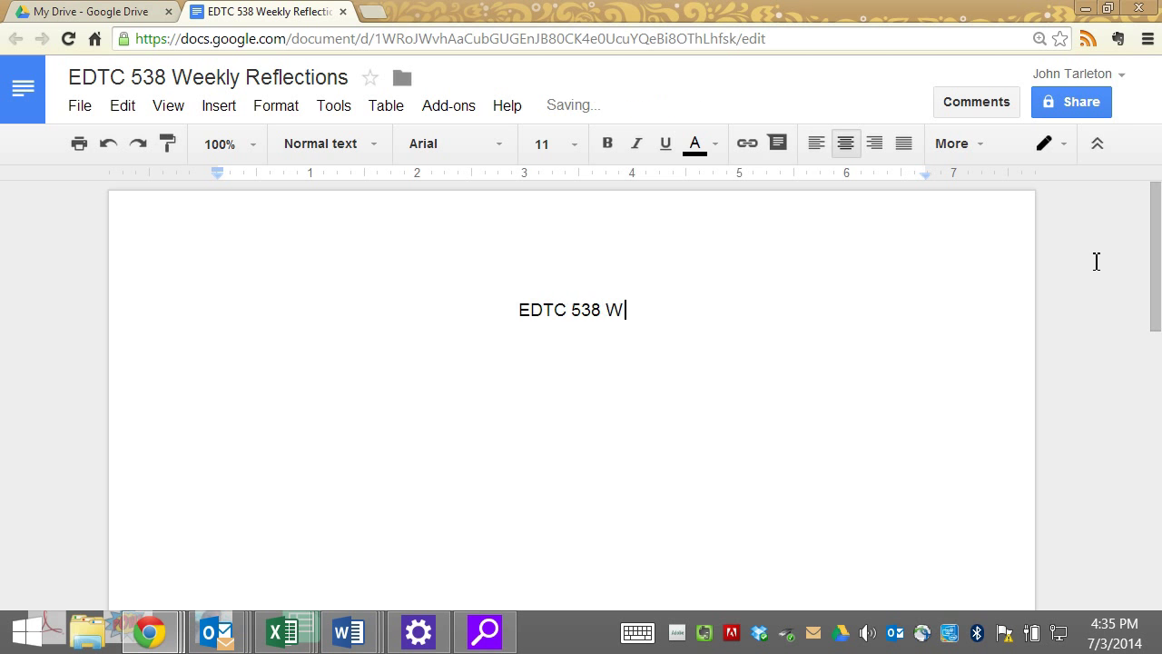
pyautogui.press('Return')
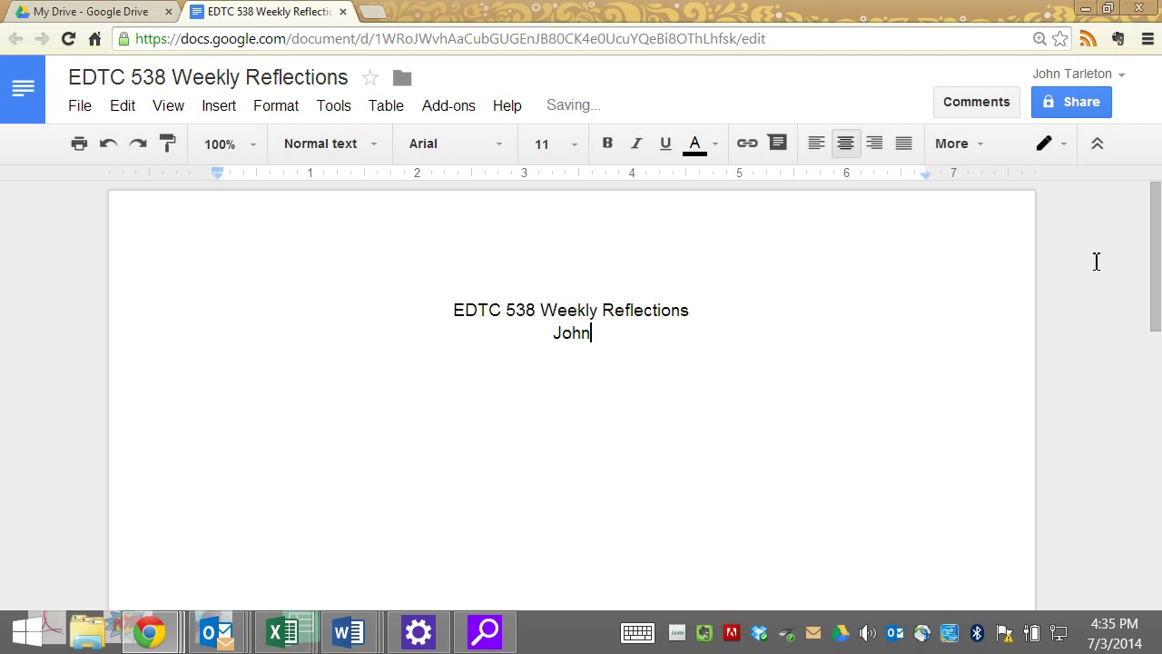
pyautogui.press('Return')
pyautogui.hotkey('shift', 'Home')
pyautogui.press('Return')
# - Add left-aligned headings 'Week 1 Reflections' through 'Week 5 Reflections', one per line
pyautogui.hotkey('ctrl', 'shift', 'l')
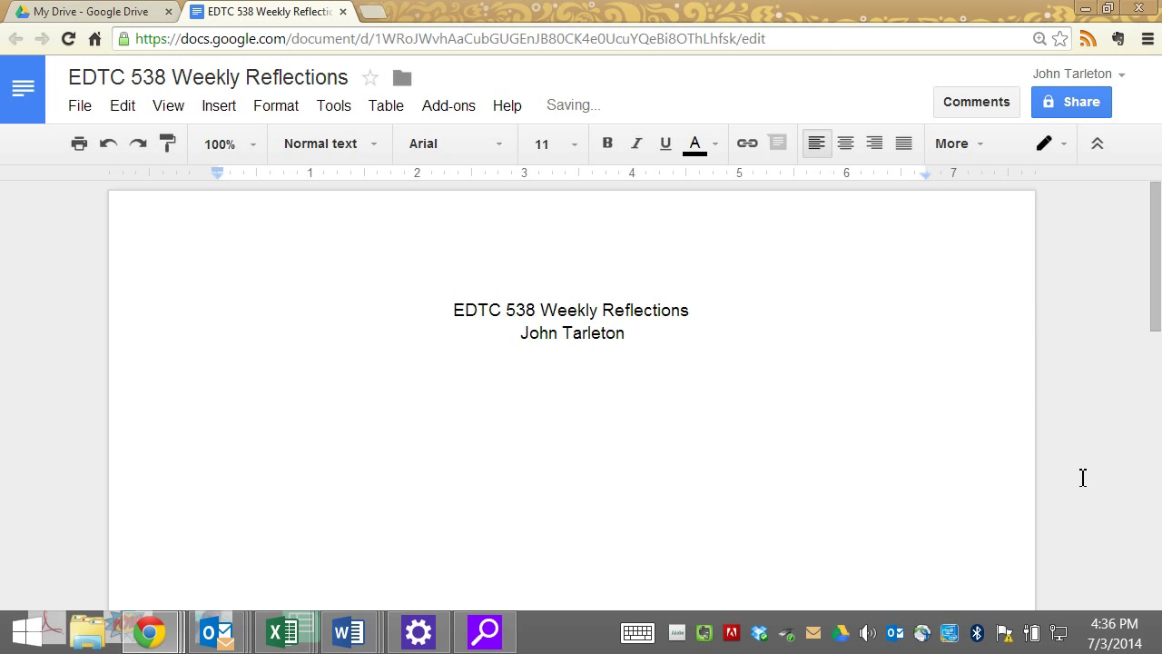
pyautogui.write('Week')
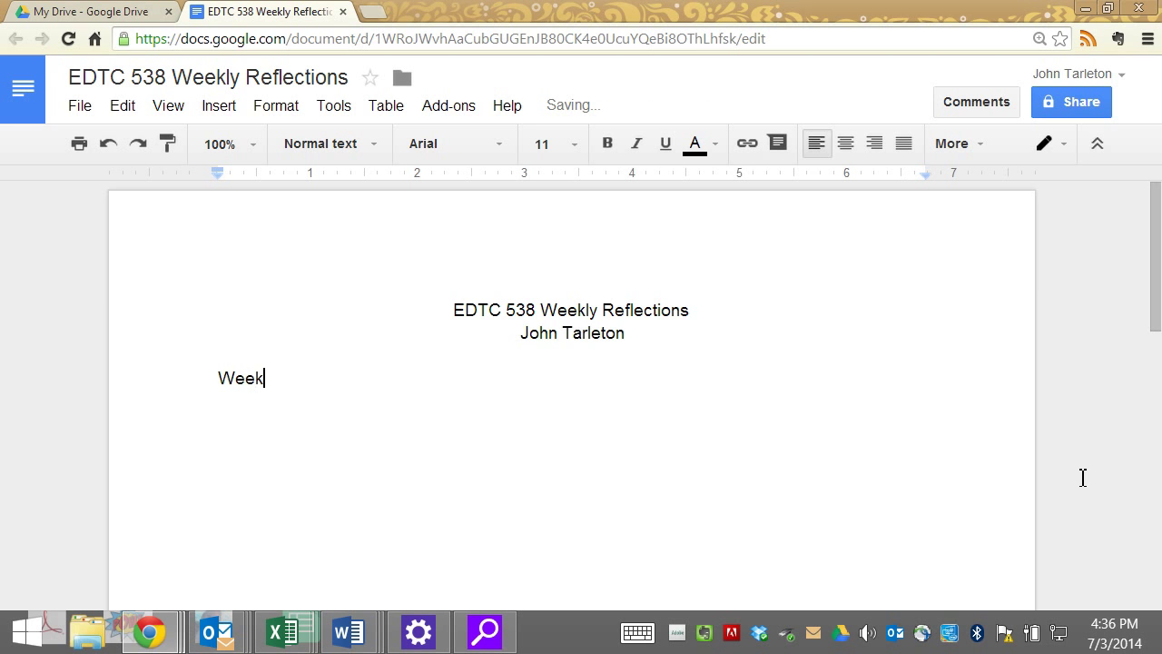
pyautogui.write(' 1 Reflections')
pyautogui.press('Return')
pyautogui.write('Week 2')
pyautogui.press('Return')
pyautogui.press('BackSpace')
pyautogui.write('Reflections')
pyautogui.press('Return')
pyautogui.write('Week 3 Reflections')
pyautogui.press('Return')
pyautogui.write('Week 4 Reflections')
pyautogui.press('Return')
pyautogui.write('Week 5 Reflections')
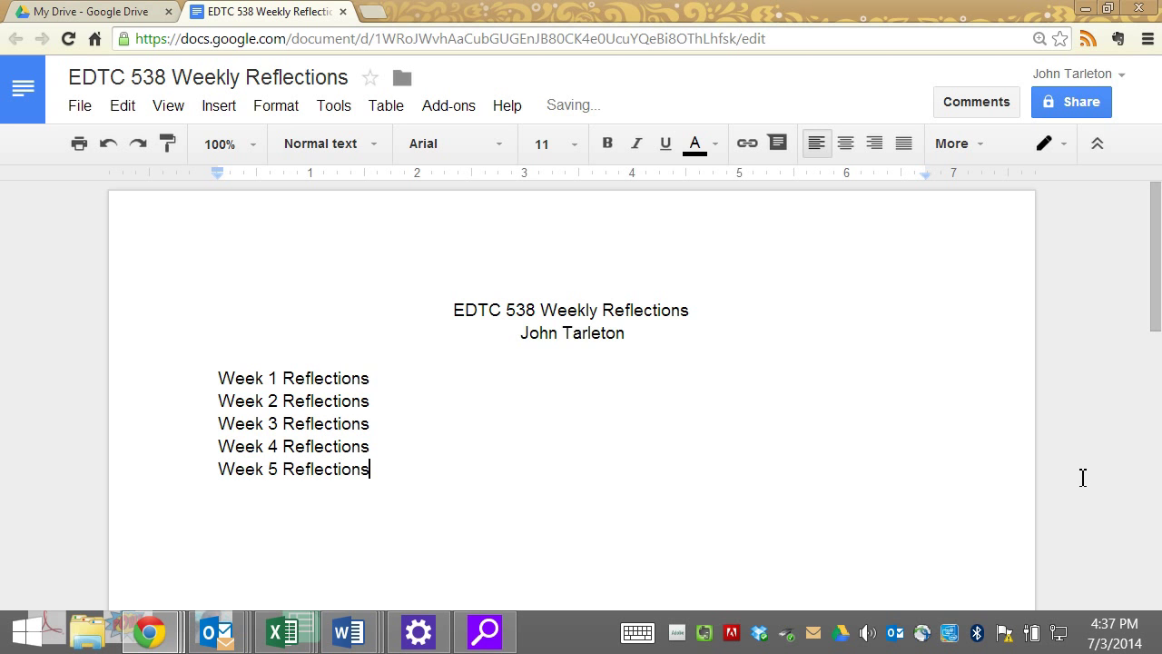
# - Insert empty lines after the Week 1 and Week 2 Reflections headings
pyautogui.scroll(-1, 512, 405)
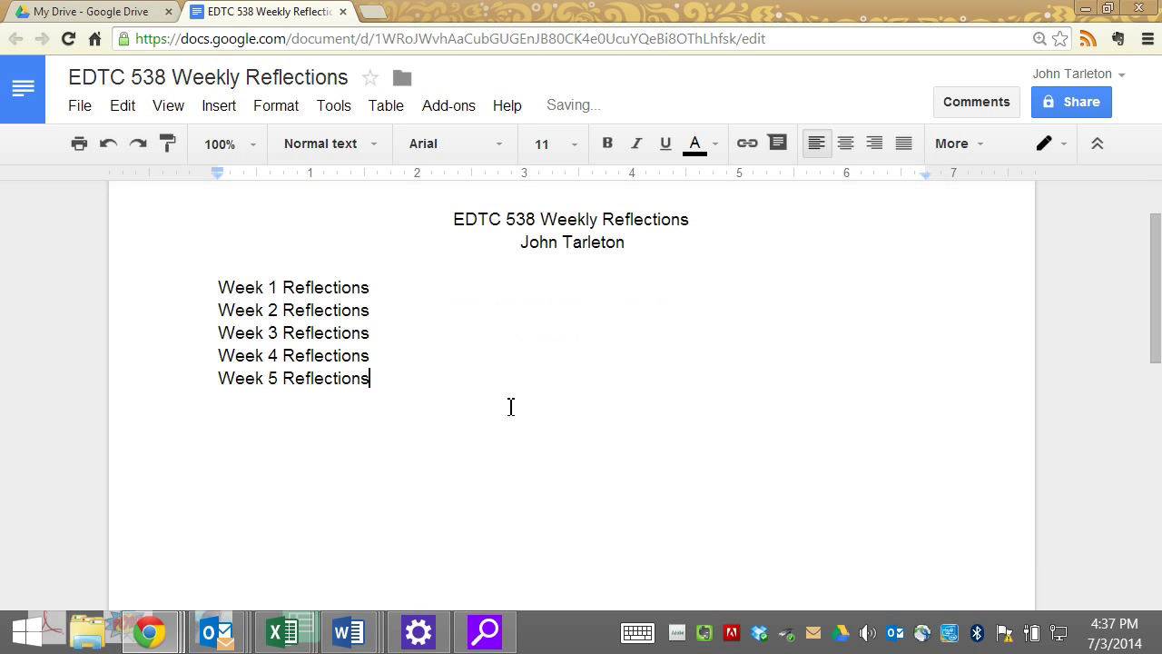
pyautogui.press('Up')
pyautogui.press('Up')
pyautogui.press('Up')
pyautogui.press('Up')
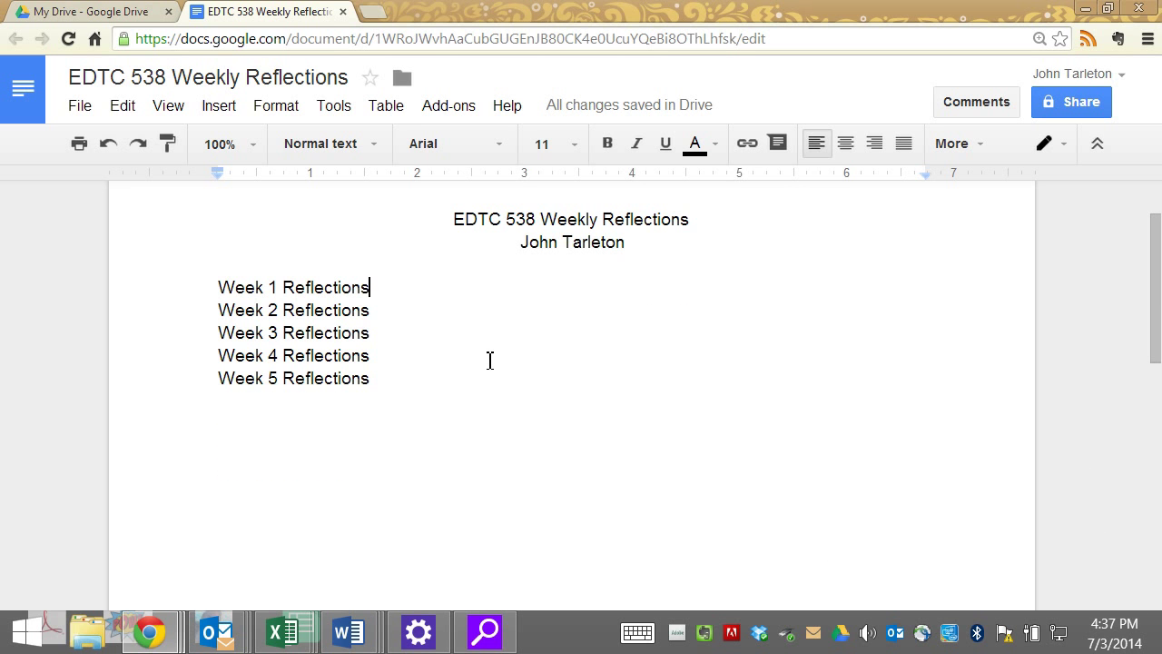
pyautogui.press('Return')
pyautogui.press('Return')
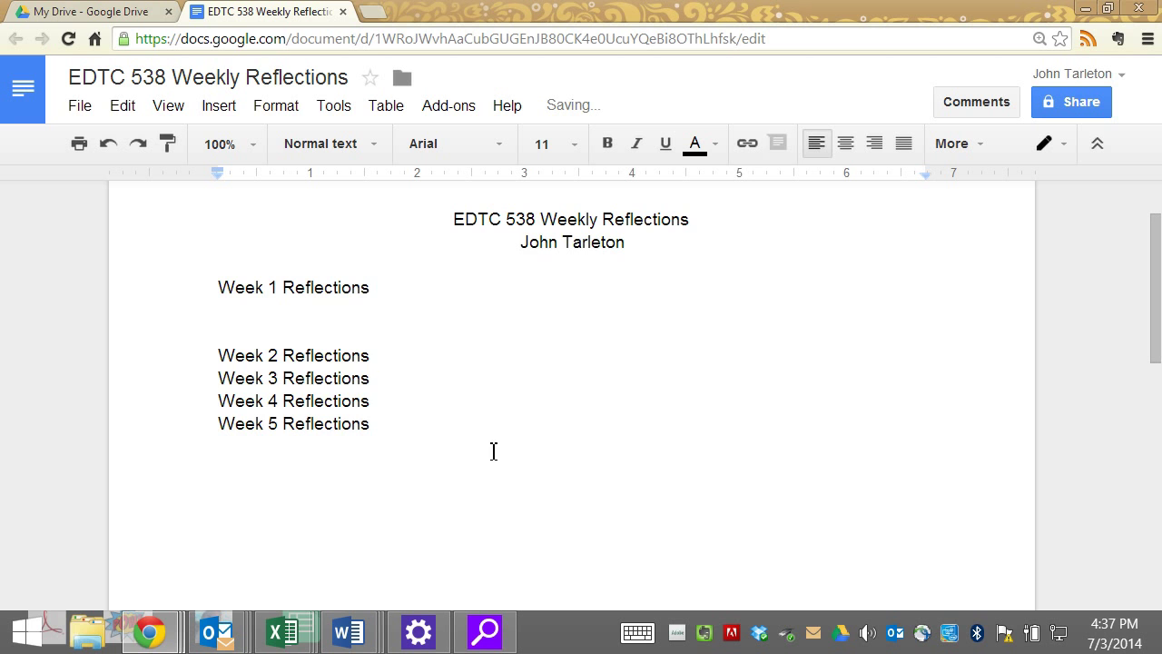
pyautogui.press('Down')
pyautogui.press('End')
pyautogui.press('Return')
pyautogui.press('Return')
pyautogui.press('Up')
pyautogui.press('Up')
pyautogui.press('Up')
pyautogui.press('Up')
# - Insert horizontal lines below the Week 1 and Week 2 Reflections headings via the Insert menu
pyautogui.click(219, 105)
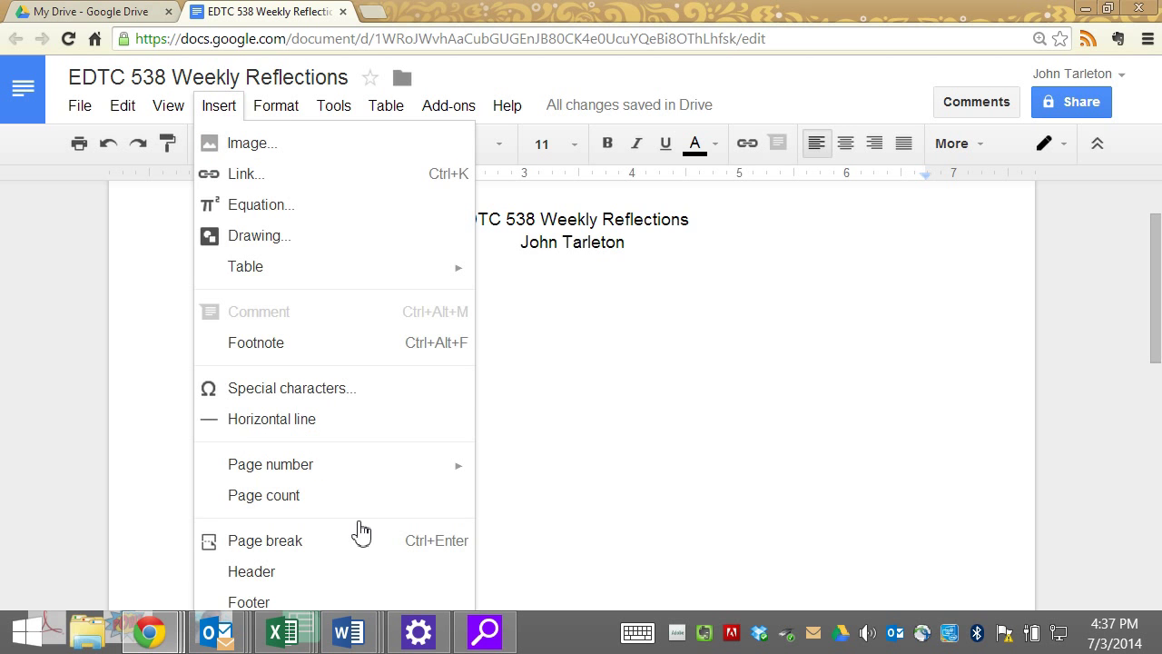
pyautogui.click(361, 419)
pyautogui.click(342, 395)
pyautogui.click(219, 105)
pyautogui.click(320, 418)
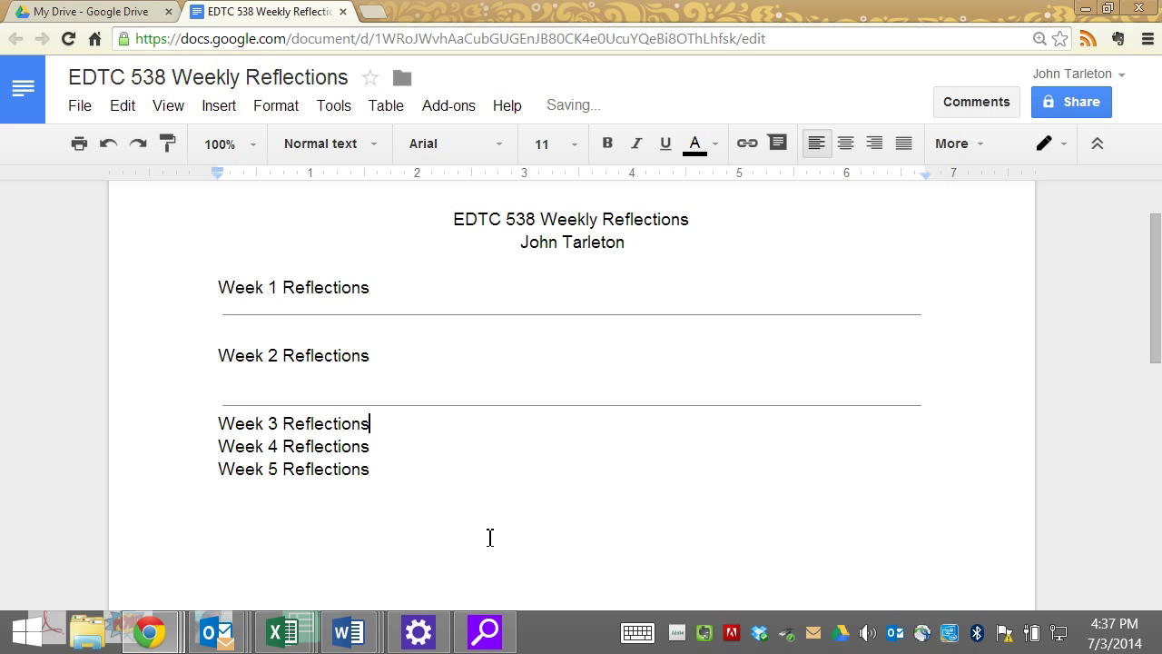
# - Add an empty line after Week 3 Reflections and return to the blank line under Week 1
pyautogui.press('Return')
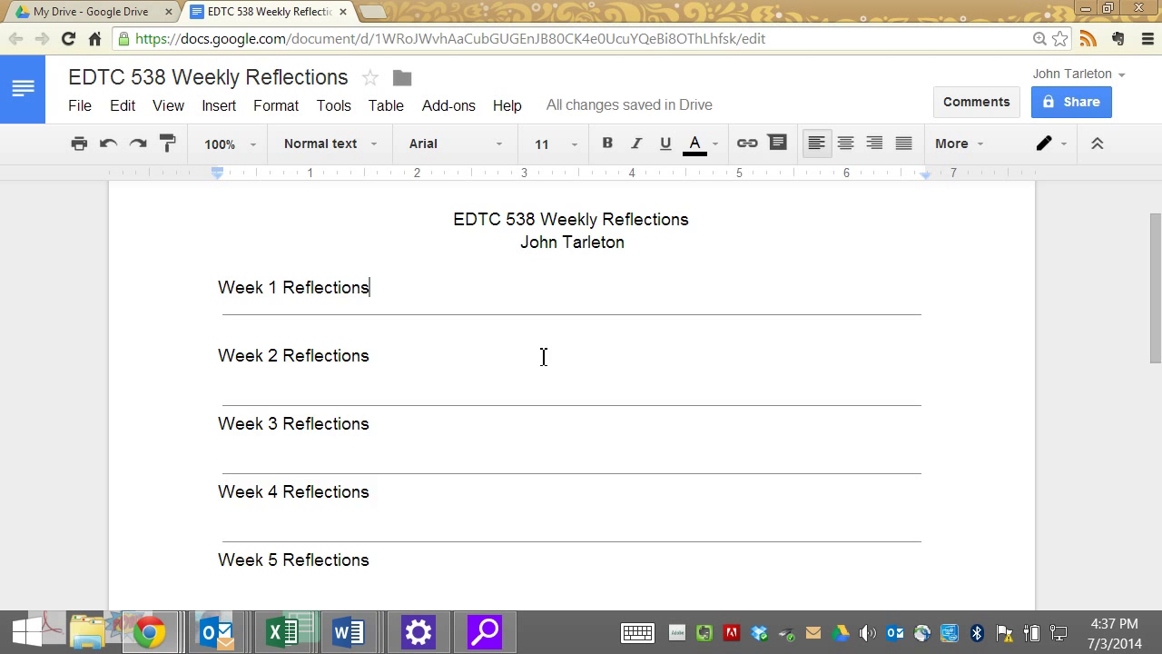
pyautogui.press('Return')
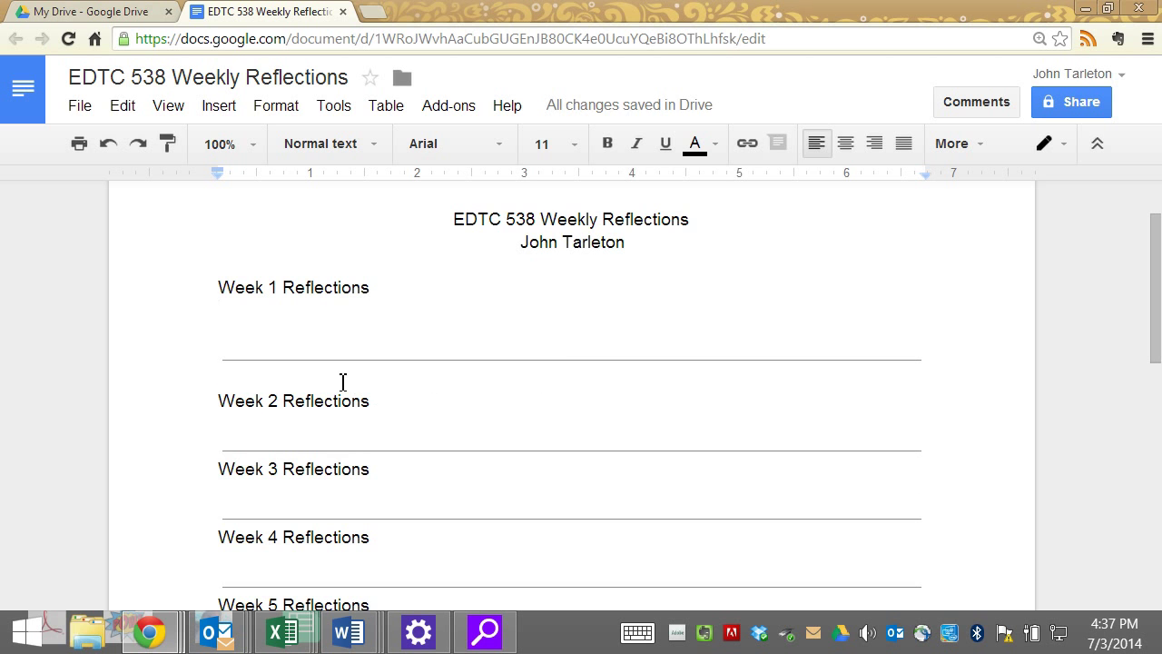
pyautogui.press('Up')
pyautogui.hotkey('shift', 'Right')
pyautogui.hotkey('shift', 'Right')
pyautogui.hotkey('shift', 'Right')
pyautogui.hotkey('shift', 'Right')
pyautogui.hotkey('shift', 'Right')
pyautogui.hotkey('shift', 'Right')
pyautogui.hotkey('shift', 'Right')
pyautogui.hotkey('shift', 'Right')
pyautogui.hotkey('shift', 'Right')
pyautogui.hotkey('shift', 'Right')
pyautogui.hotkey('shift', 'Right')
pyautogui.hotkey('shift', 'Right')
pyautogui.hotkey('shift', 'Right')
pyautogui.hotkey('shift', 'Right')
pyautogui.hotkey('shift', 'Right')
pyautogui.hotkey('shift', 'Right')
pyautogui.hotkey('shift', 'Right')
pyautogui.hotkey('shift', 'Right')
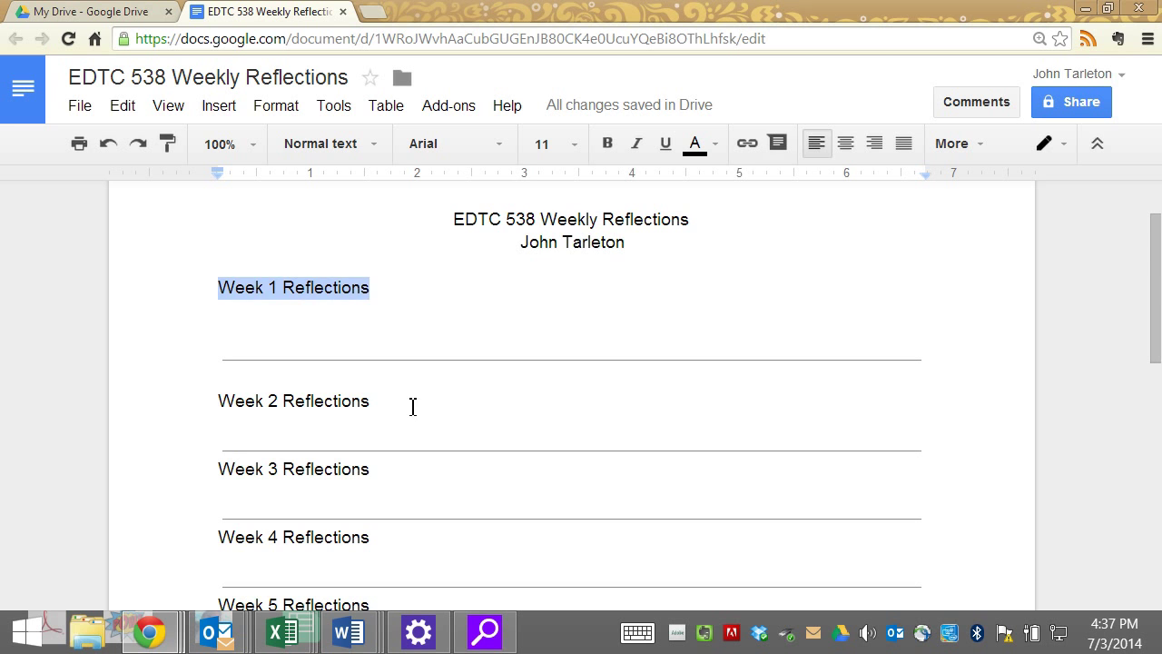
pyautogui.press('Down')
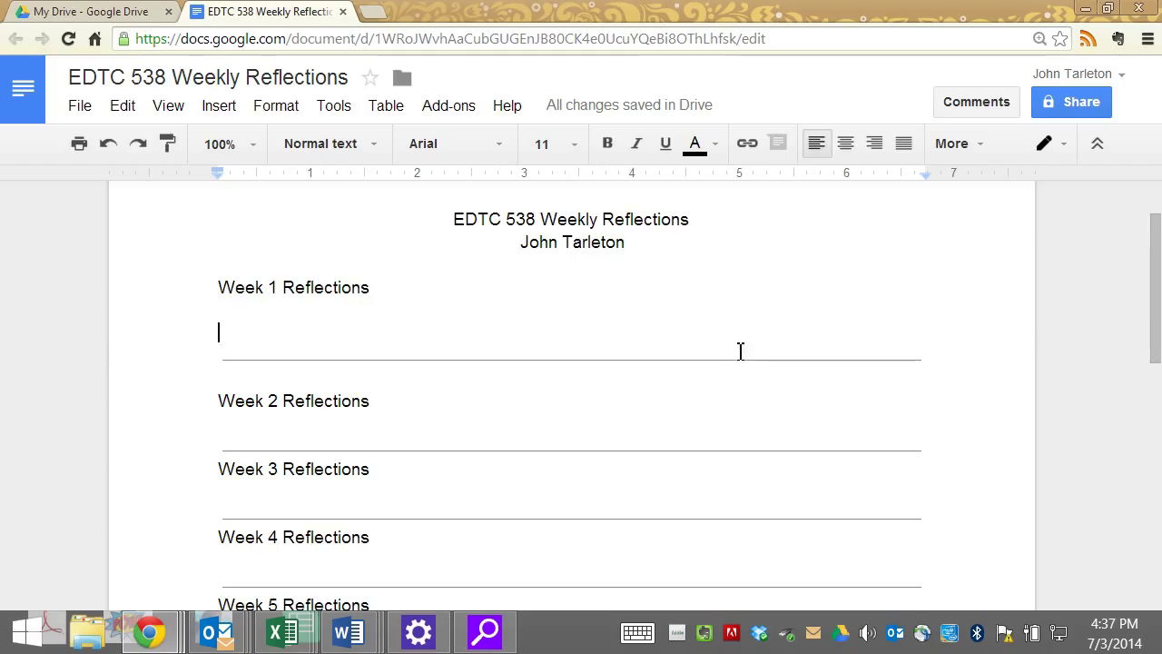
# - Reopen the sharing settings after the stalled load and move into the Invite people field
pyautogui.click(1072, 101)
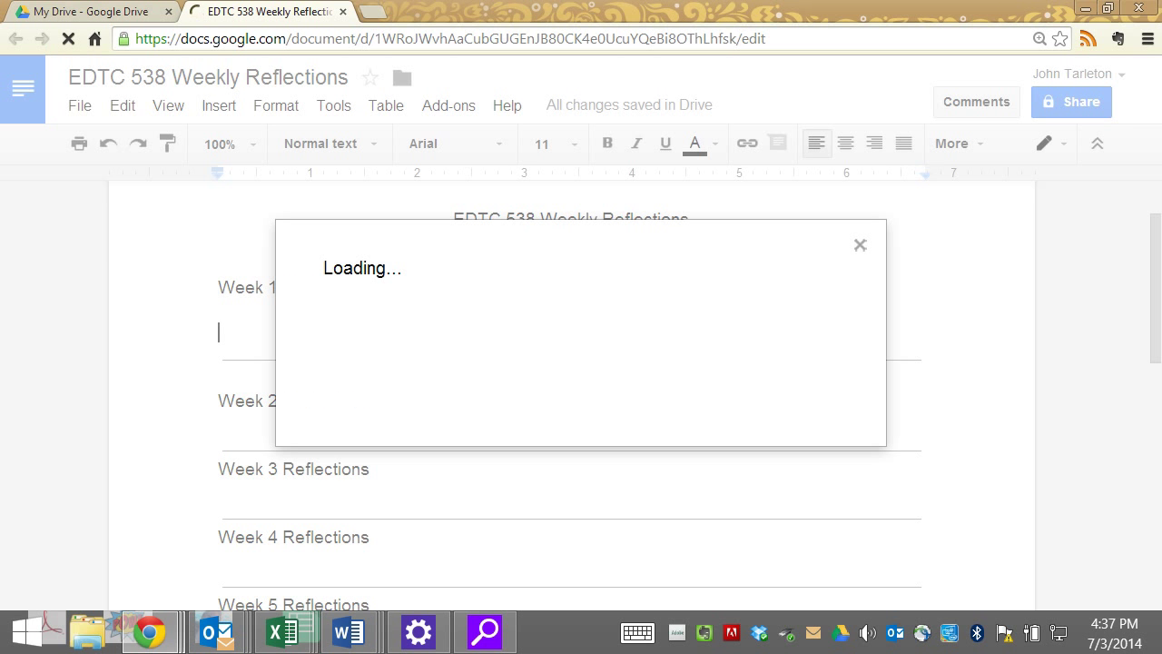
pyautogui.press('Escape')
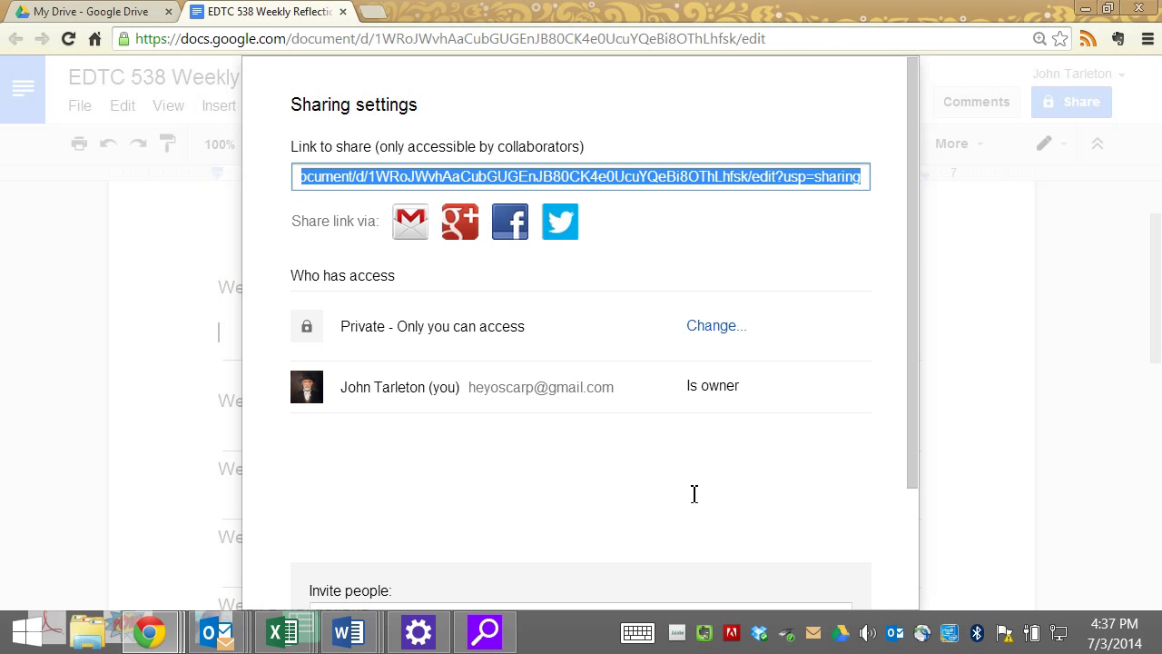
pyautogui.moveTo(590, 485); pyautogui.dragTo(770, 482)
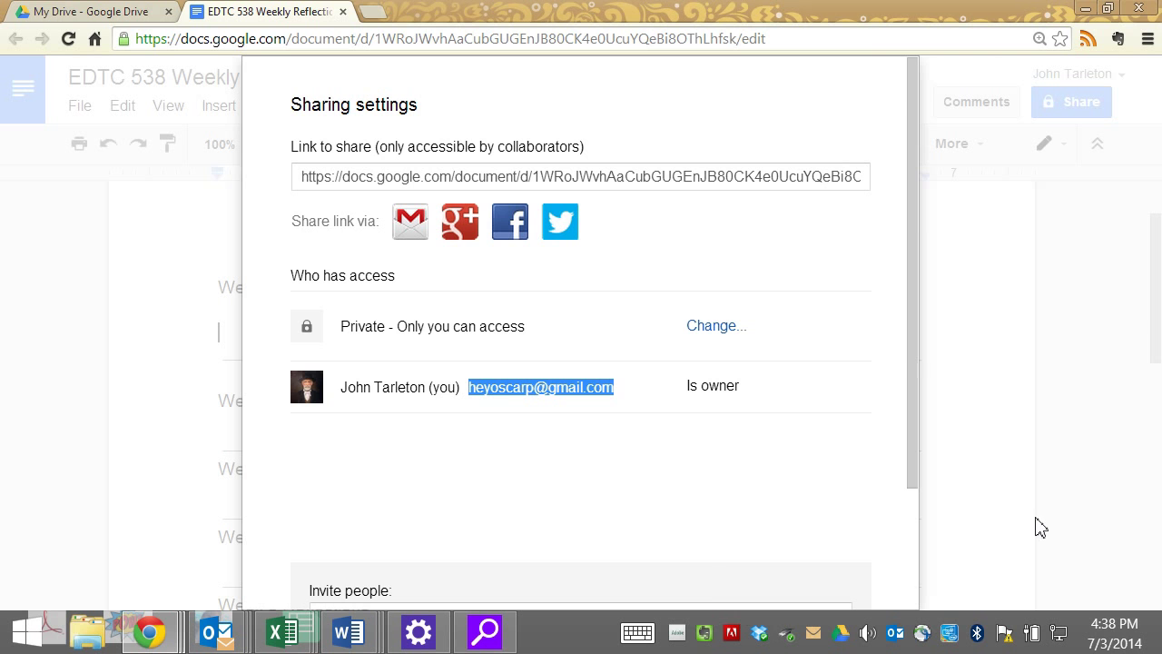
pyautogui.scroll(-3, 1141, 466)
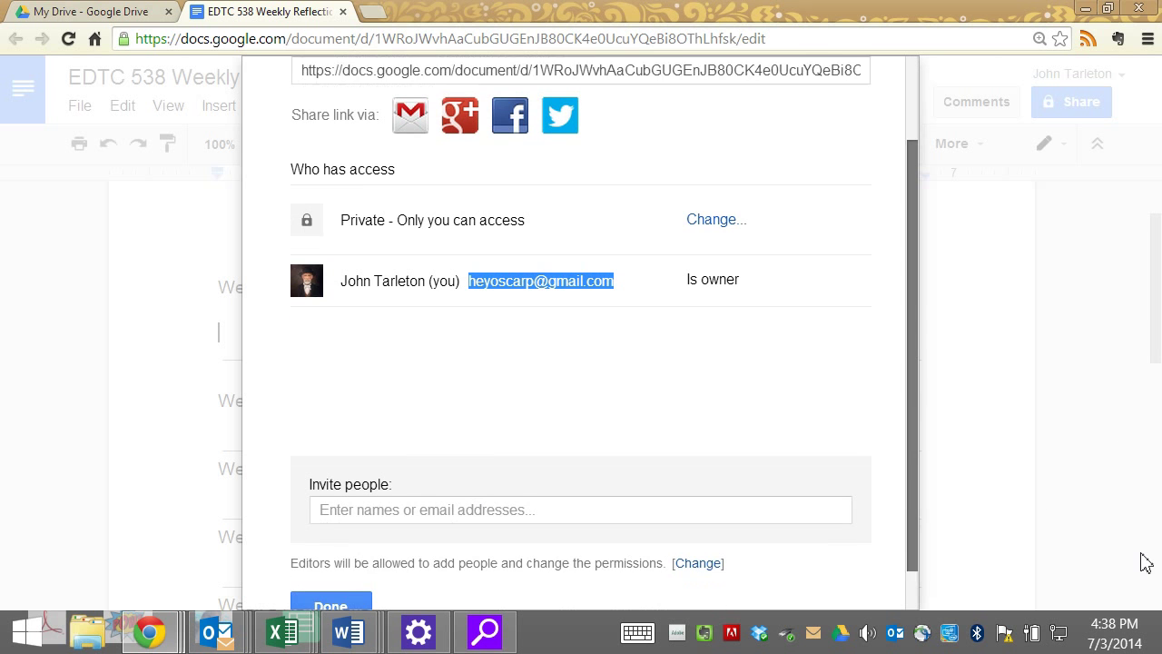
pyautogui.press('Tab')
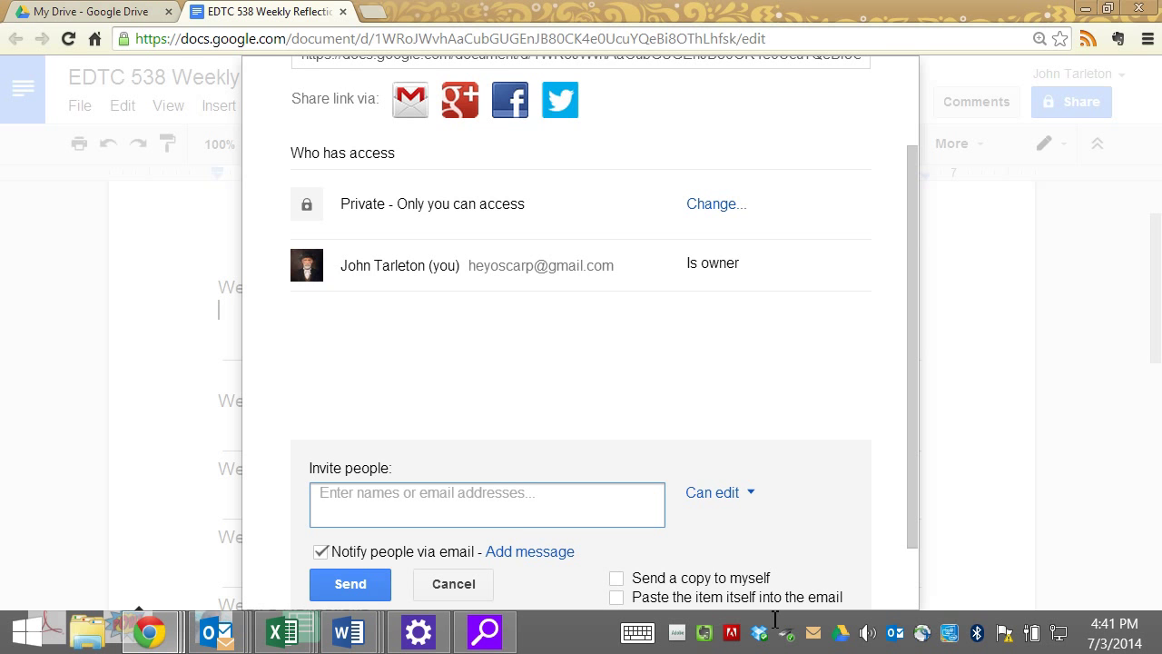
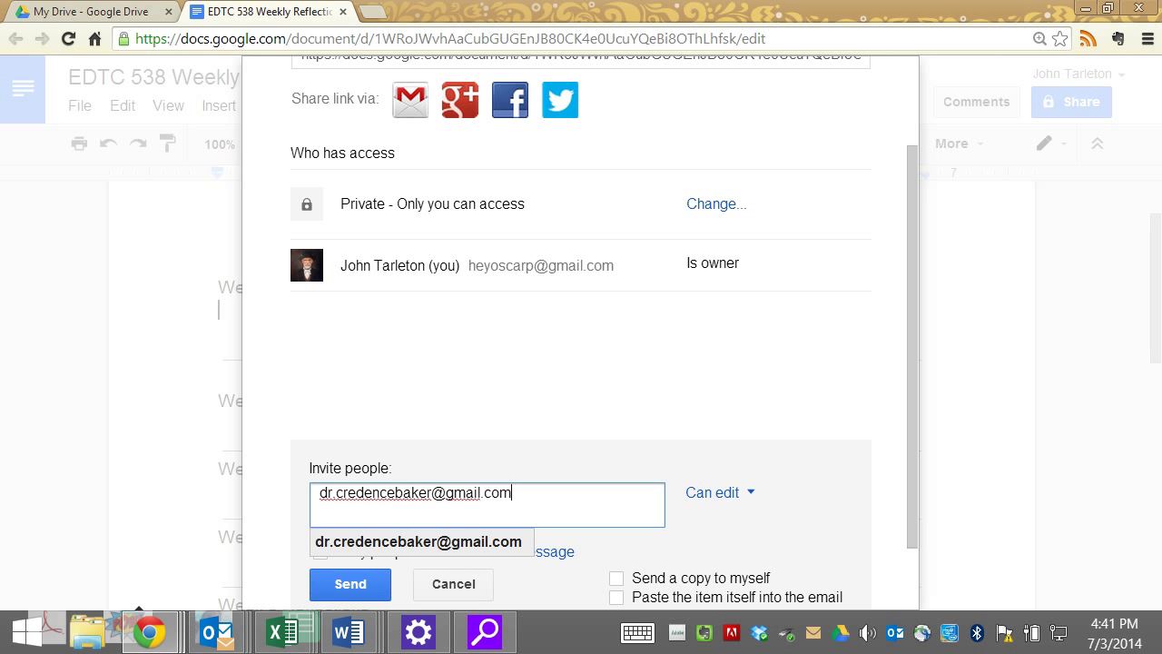
# - Invite the collaborator's e-mail address with Can edit access, then close the sharing settings
pyautogui.click(351, 584)
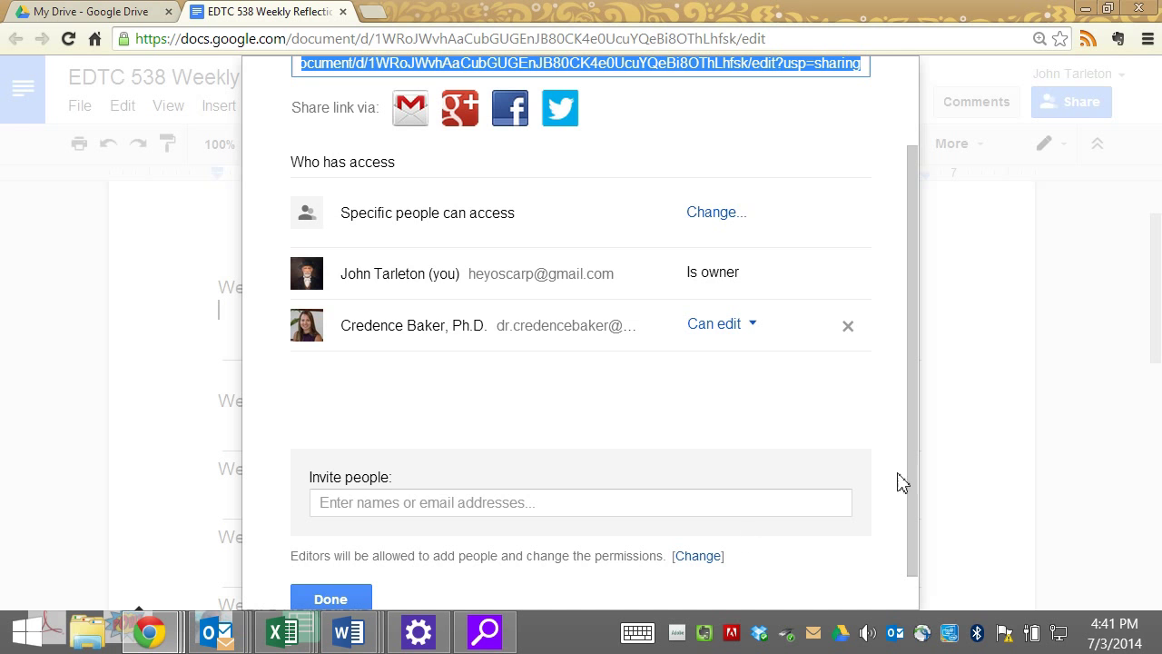
pyautogui.click(693, 348)
pyautogui.moveTo(693, 347); pyautogui.dragTo(797, 407)
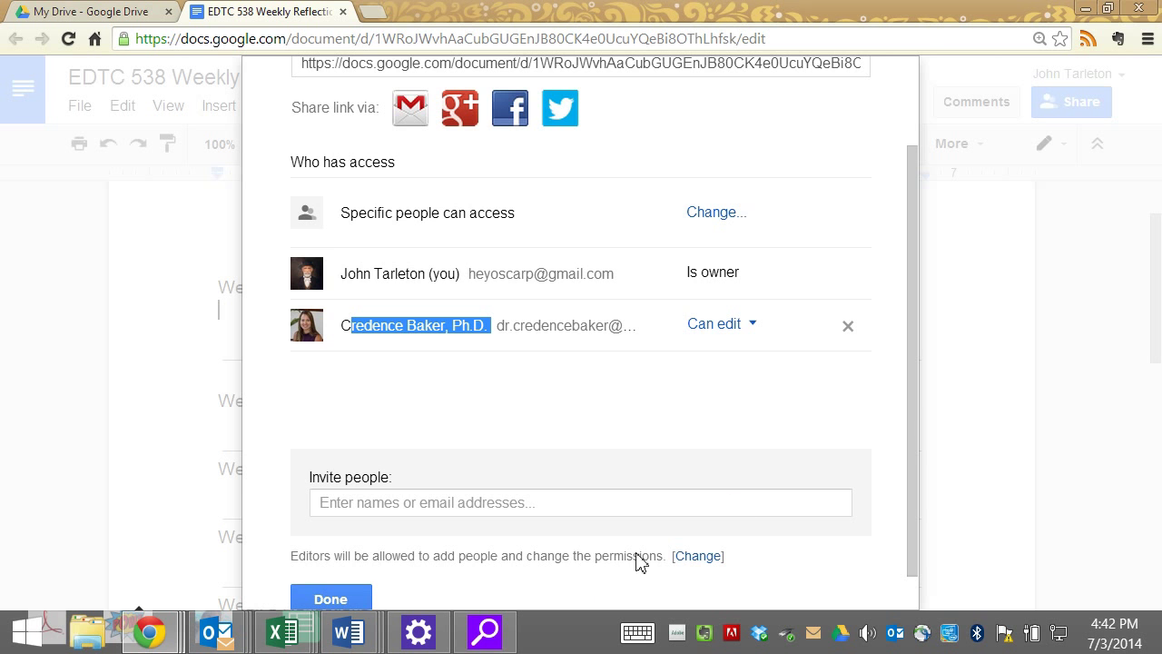
pyautogui.press('Escape')
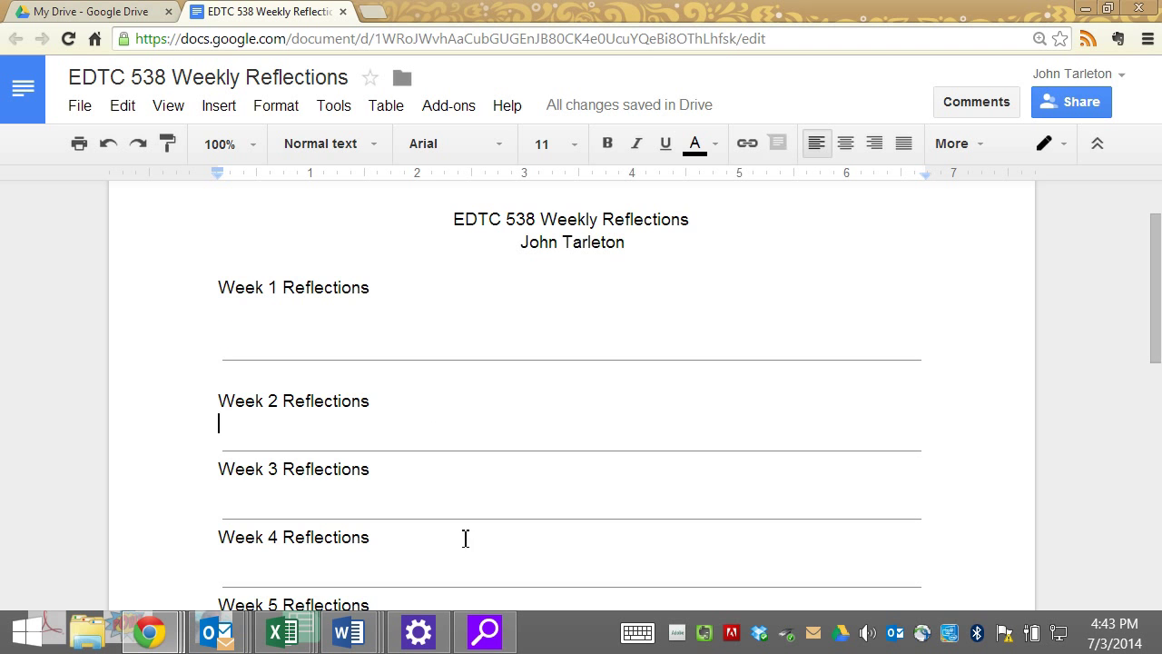
# - Close the document tab and show the Google apps list in Drive
pyautogui.scroll(2, 433, 384)
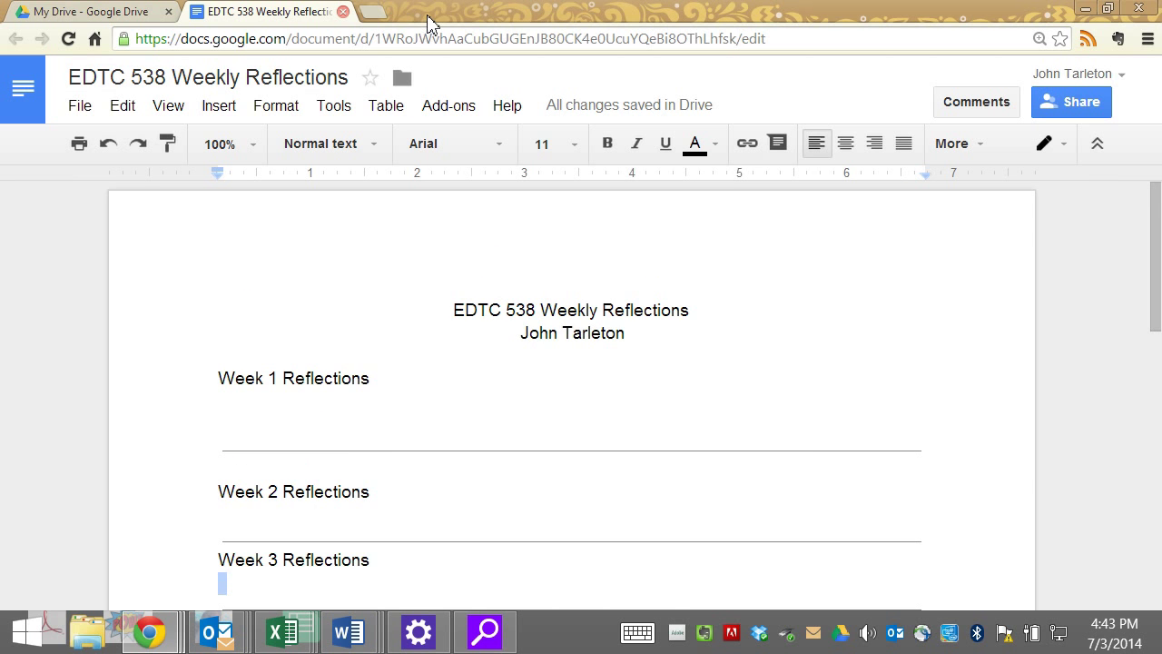
pyautogui.hotkey('ctrl', 'w')
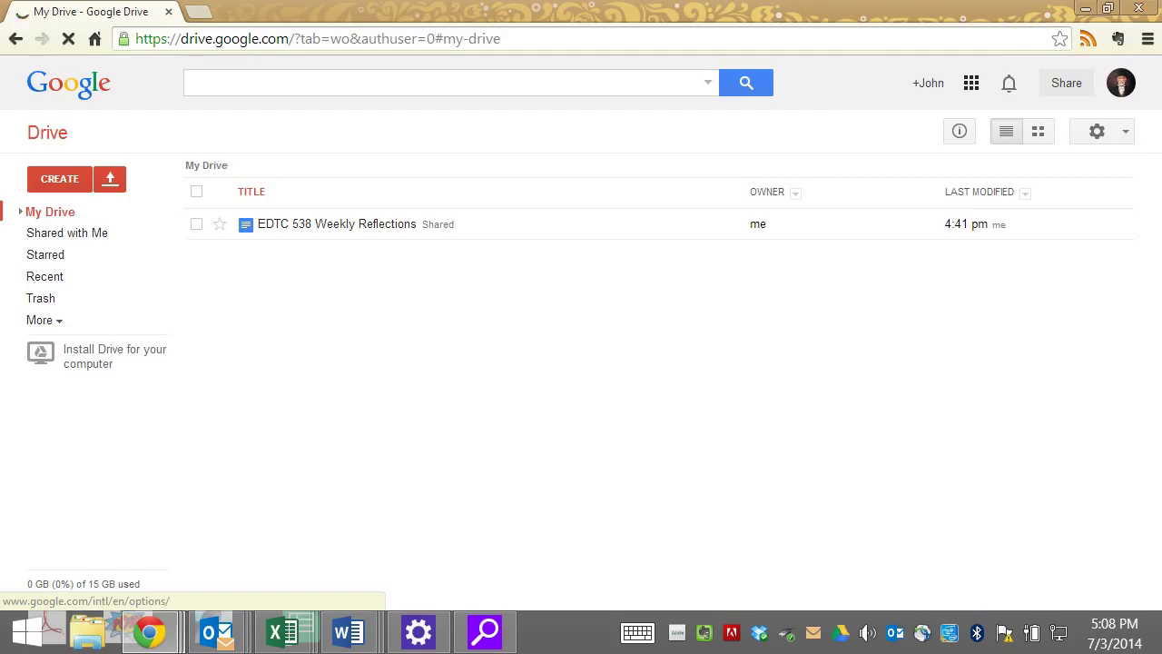
pyautogui.click(972, 83)
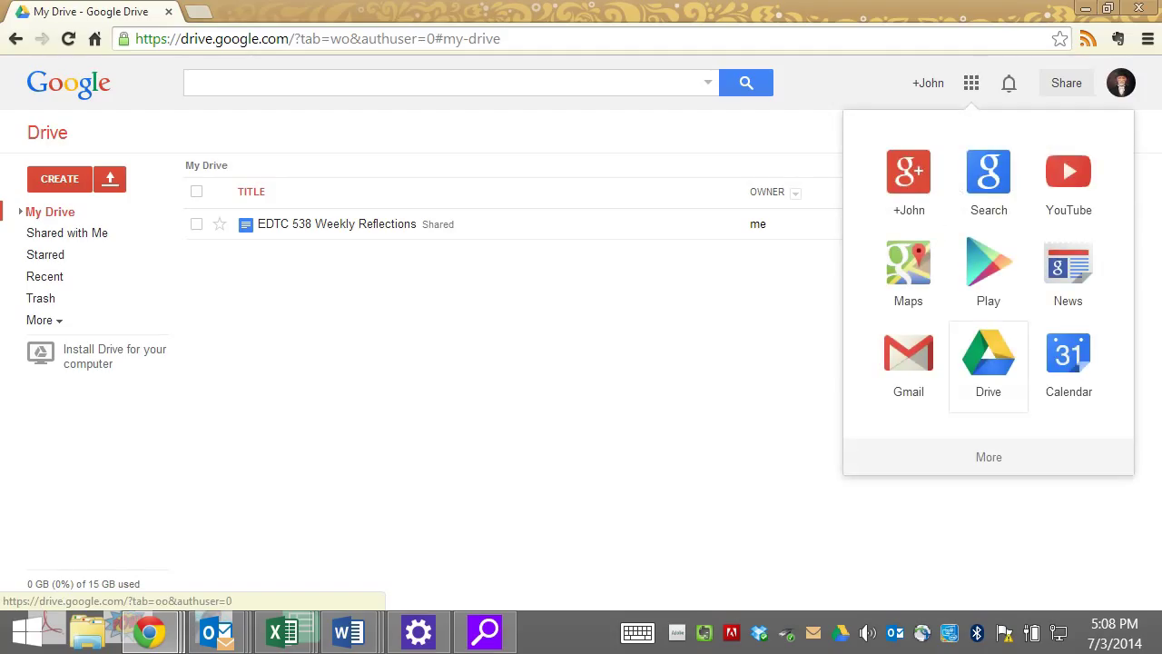